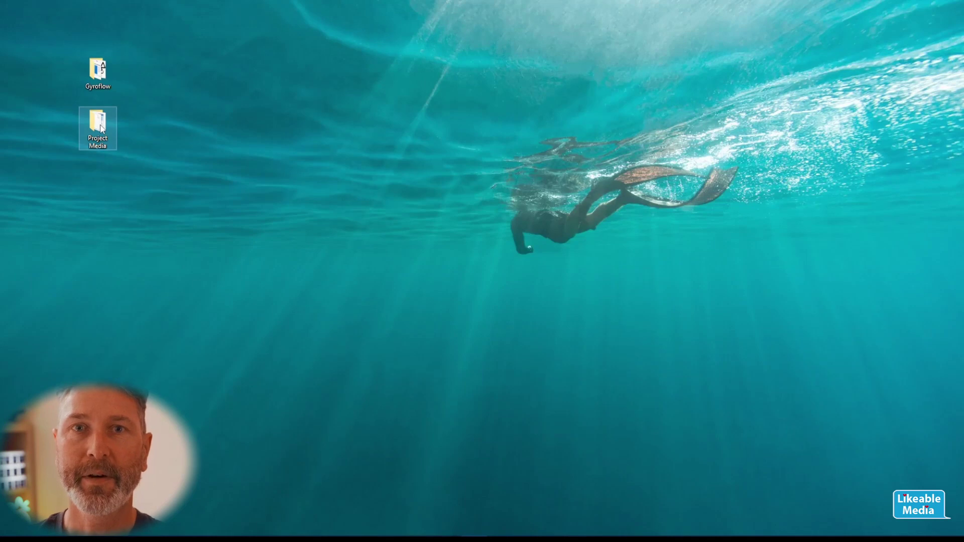
- Check the two clips in Project Media, then open the Gyroflow program folder
double_click(102, 128)
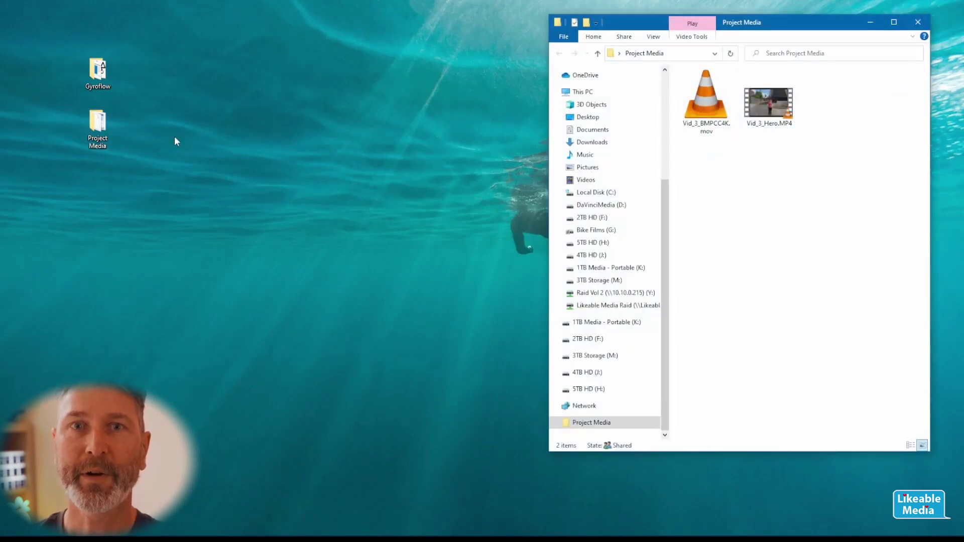
click(922, 22)
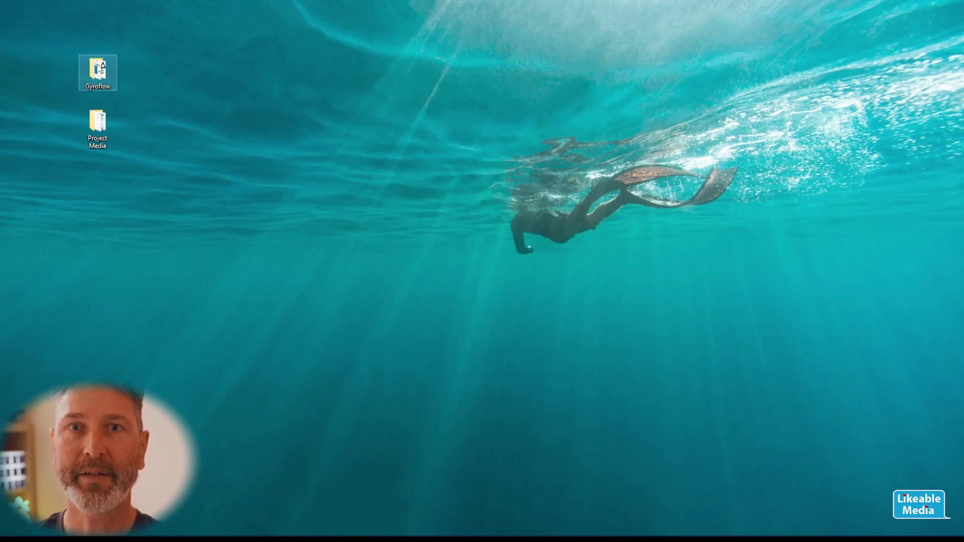
double_click(101, 67)
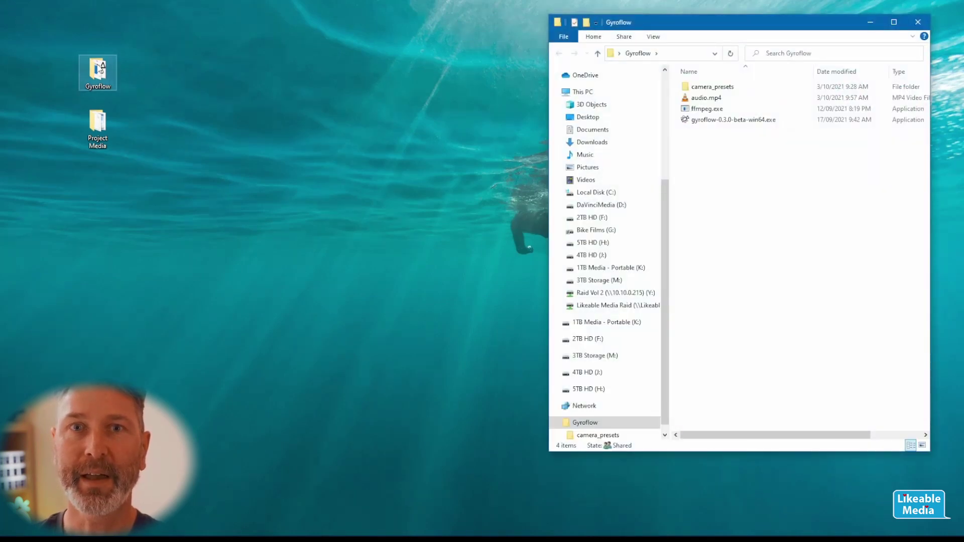
- Launch Gyroflow 0.3.0 beta's Fancy video stabilizer and place it right of the narrowed console
double_click(726, 121)
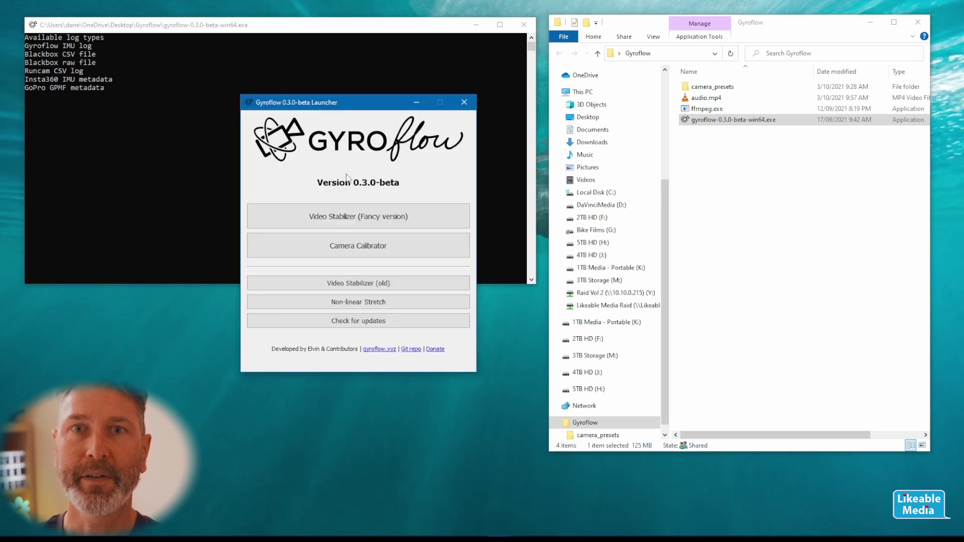
click(353, 220)
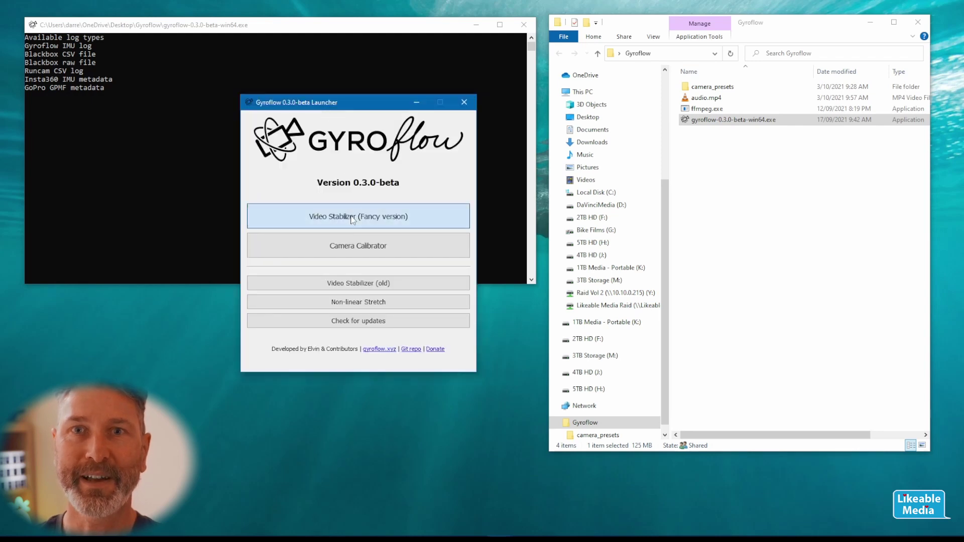
drag(465, 127, 518, 3)
drag(370, 235, 339, 235)
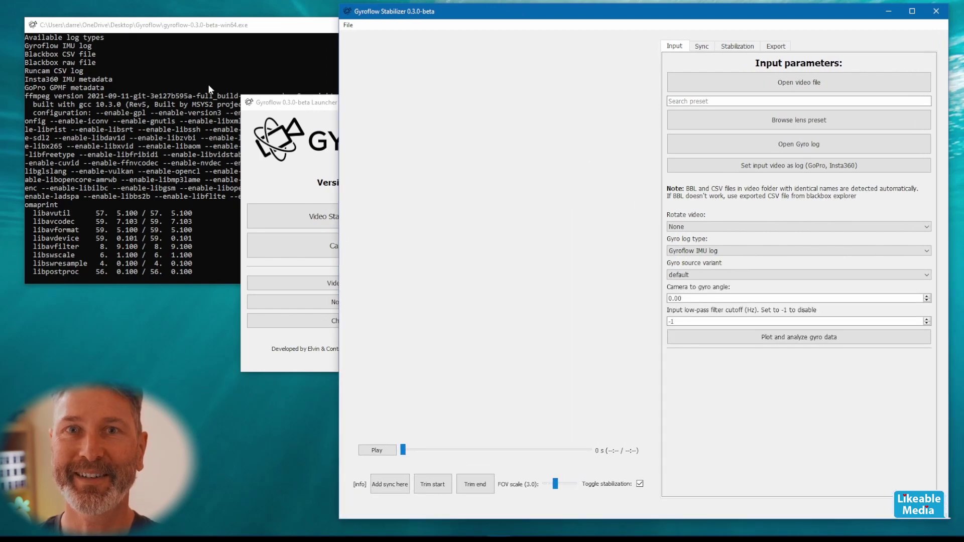
click(209, 84)
drag(435, 30, 417, 20)
drag(516, 257, 335, 518)
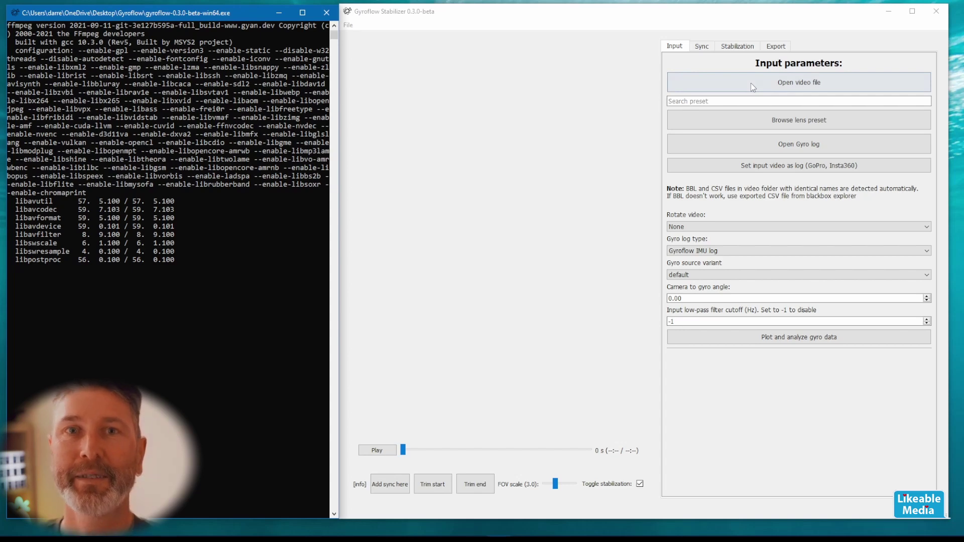
- Load the Blackmagic_PCC4K_Lumix_12-35_f2-8_4096x2160_25fps.json lens preset from camera_presets > Blackmagic
click(757, 121)
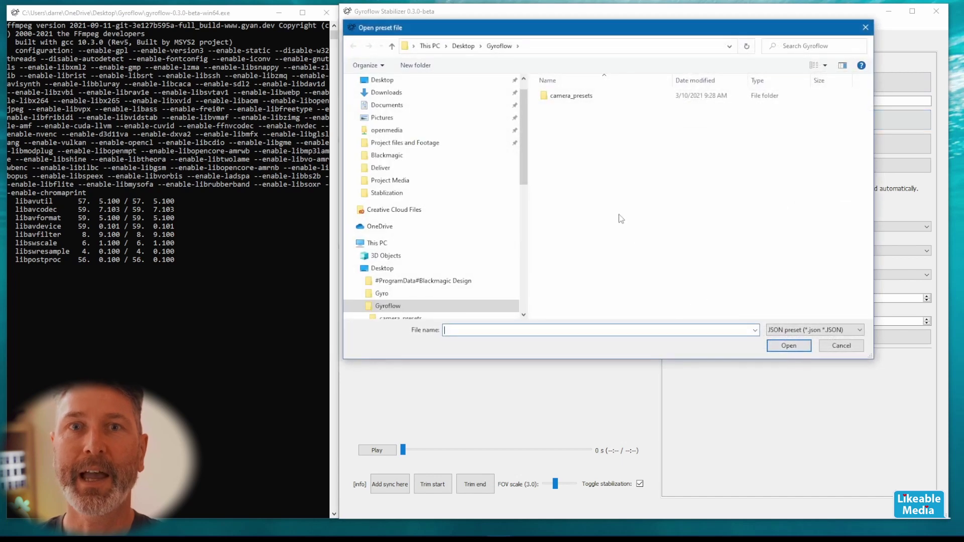
double_click(579, 98)
click(579, 99)
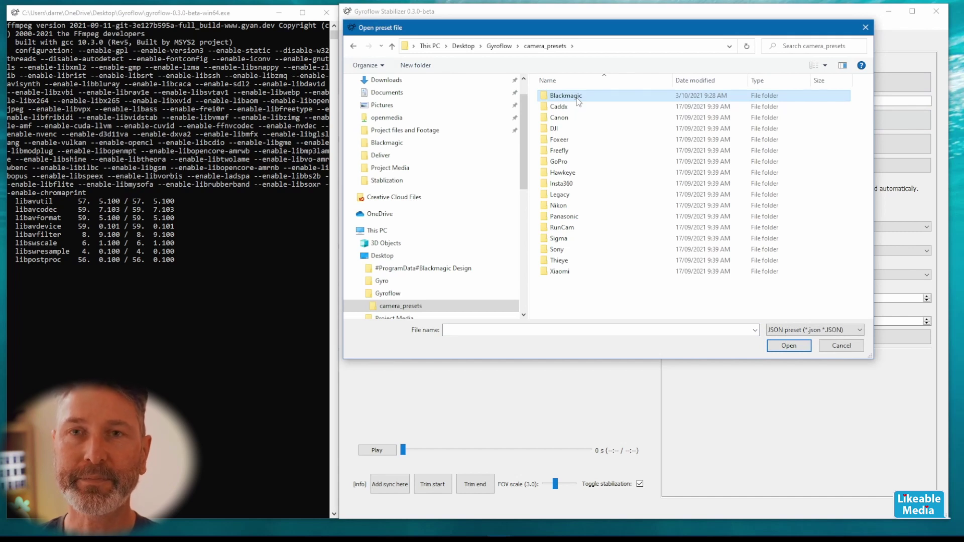
double_click(578, 98)
click(580, 102)
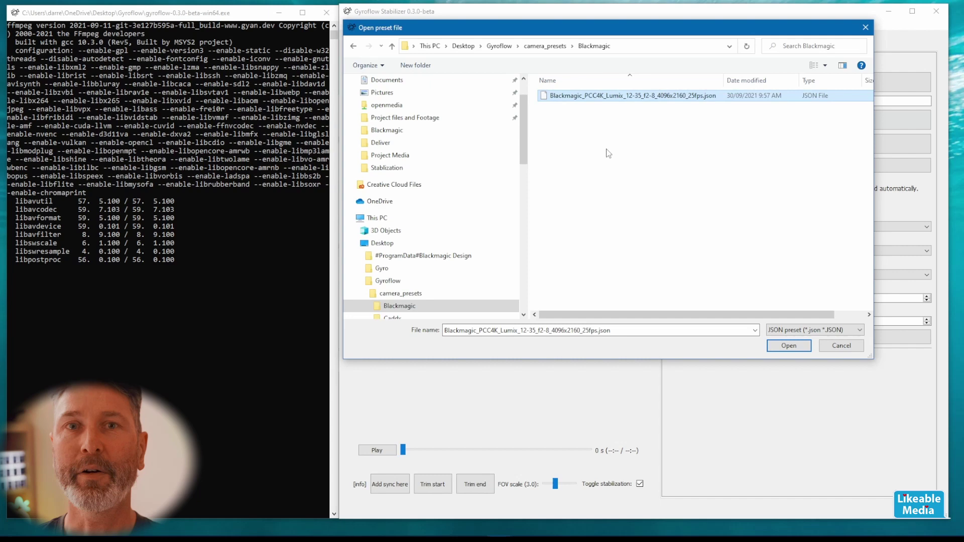
click(788, 348)
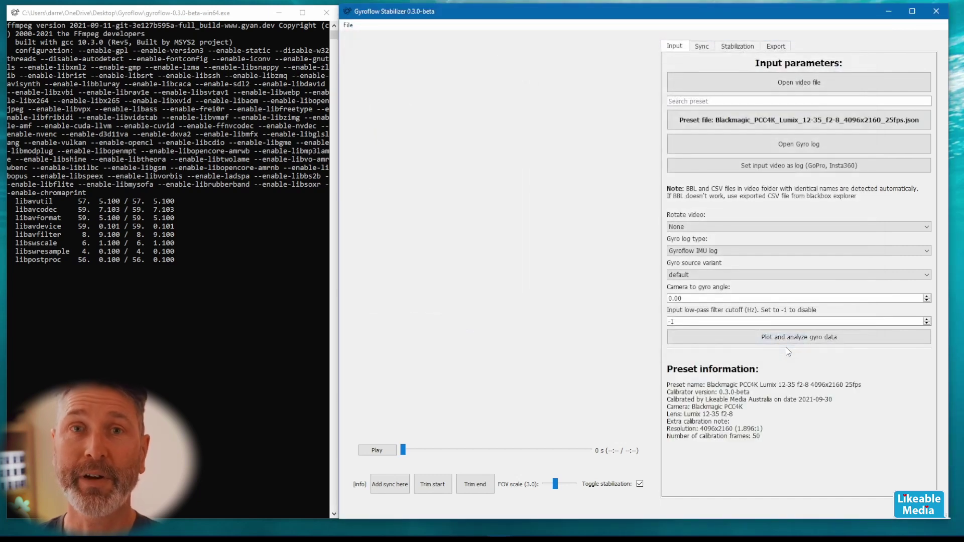
- Load Vid_3_BMPCC4K.mov from Project Media, using the All files filter to find it
click(737, 81)
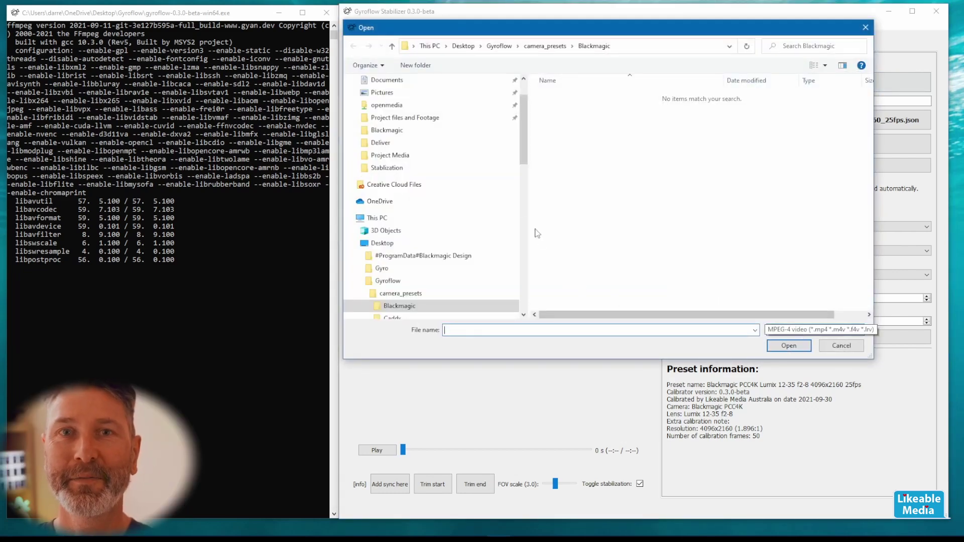
drag(522, 145, 519, 246)
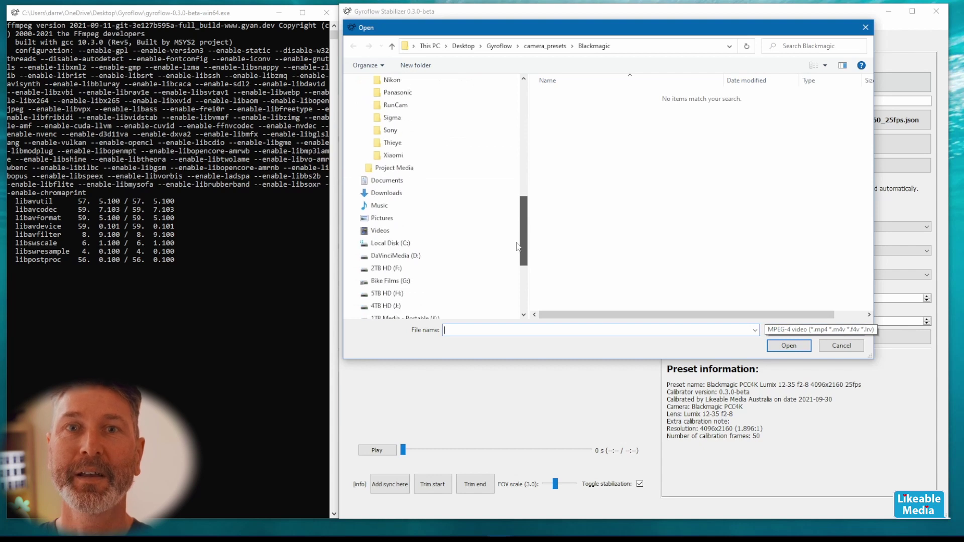
click(394, 168)
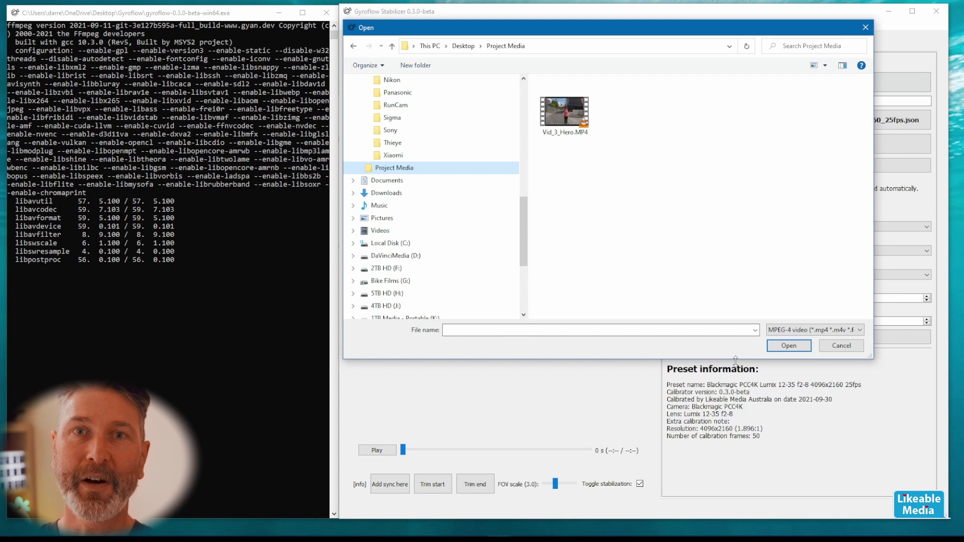
click(817, 333)
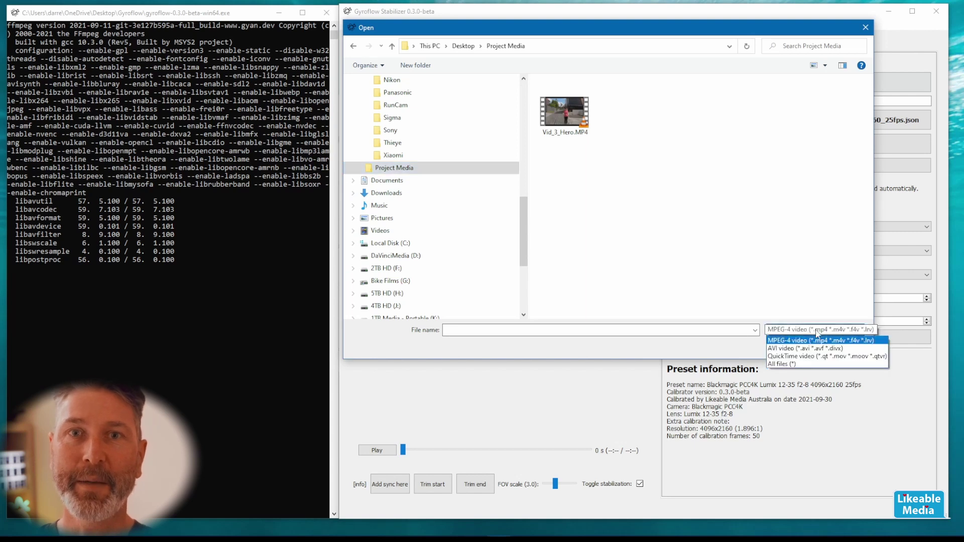
click(795, 365)
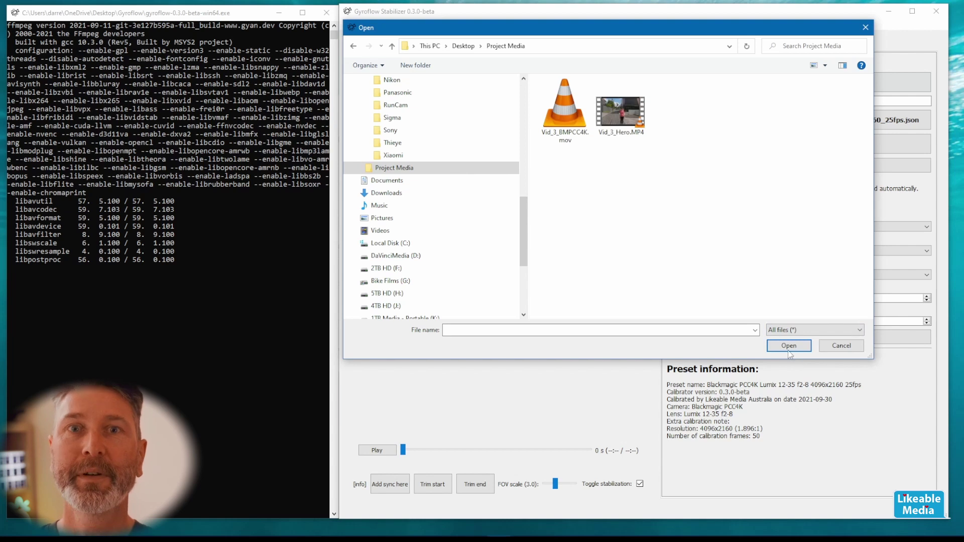
click(565, 113)
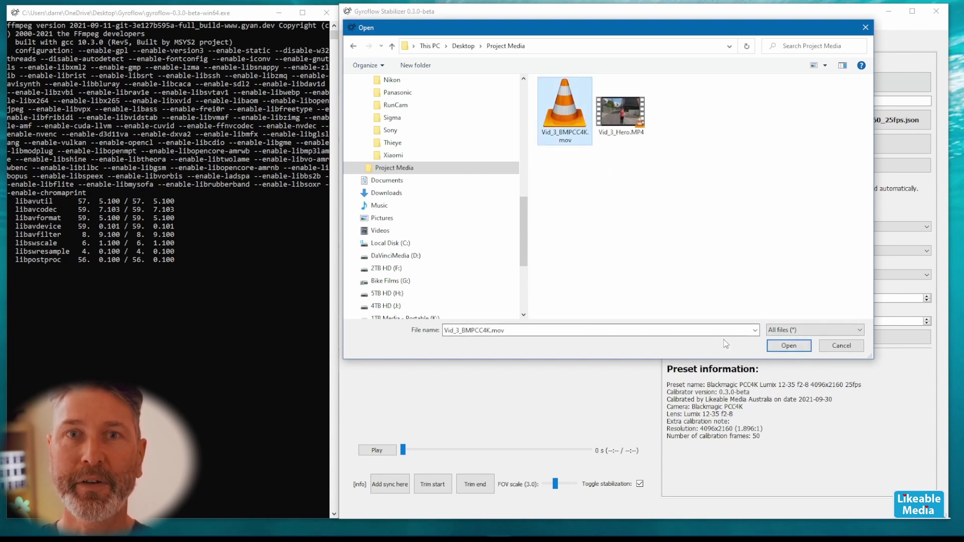
click(787, 346)
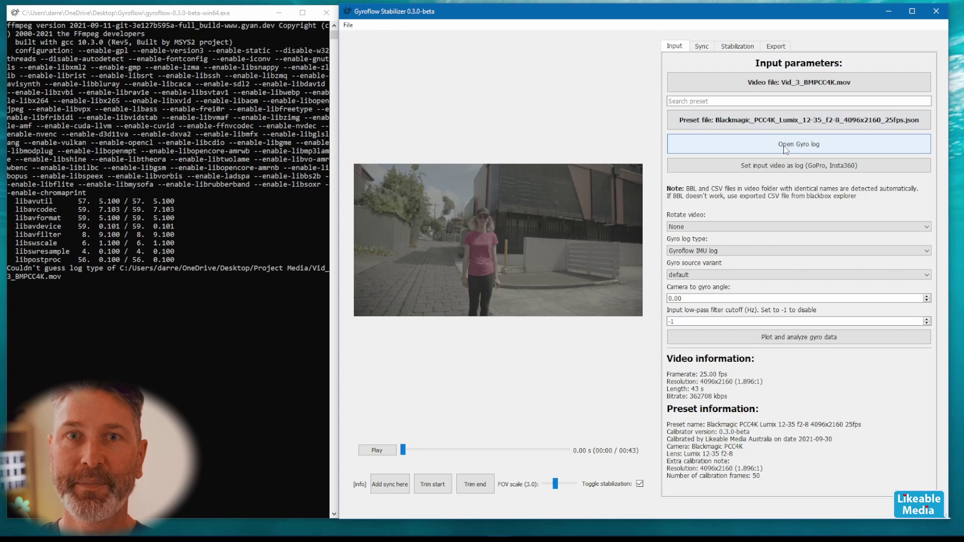
- Load Vid_3_Hero.MP4 from Project Media as the gyro log
click(786, 150)
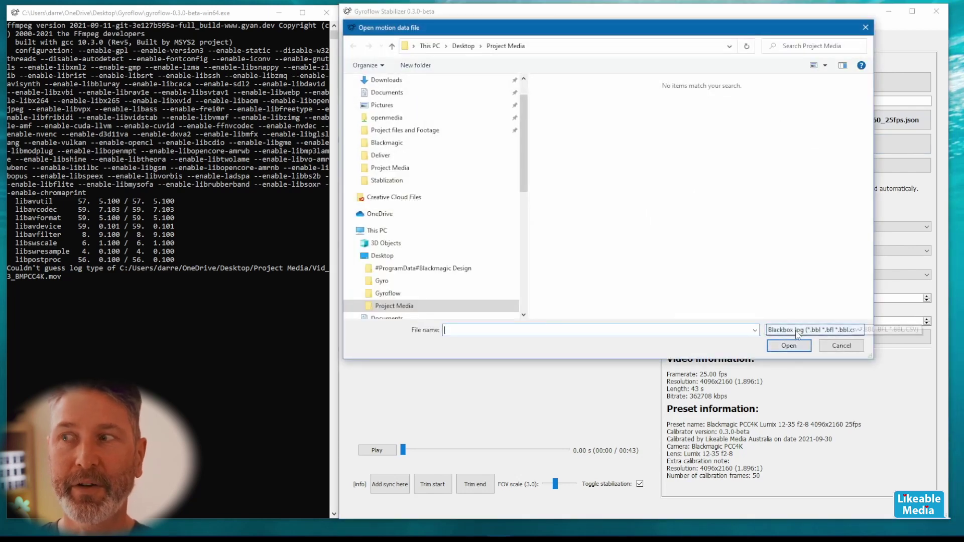
click(799, 331)
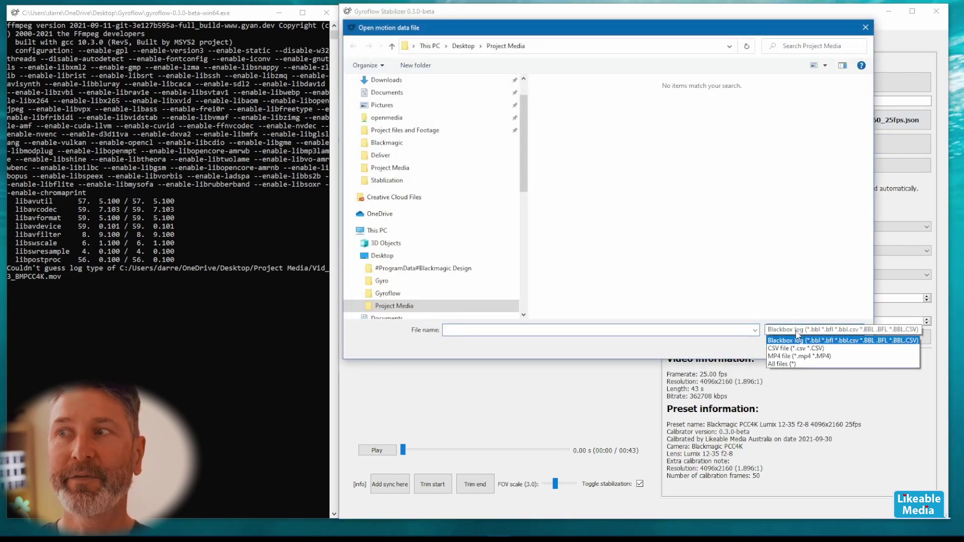
click(793, 364)
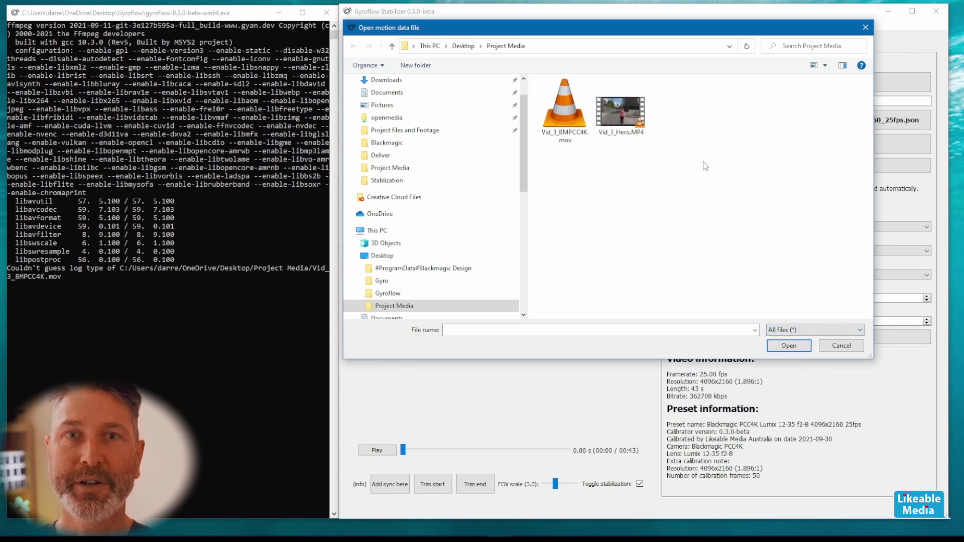
click(621, 108)
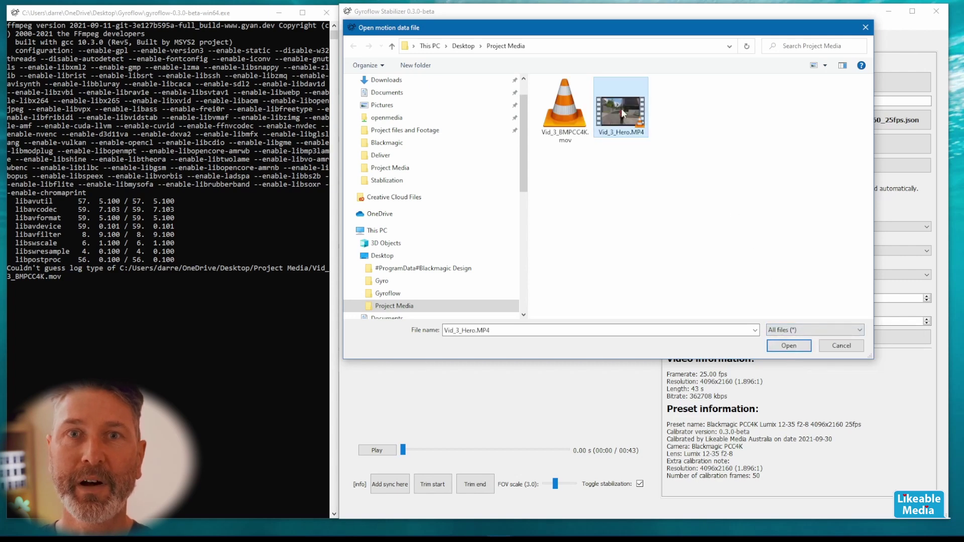
click(797, 346)
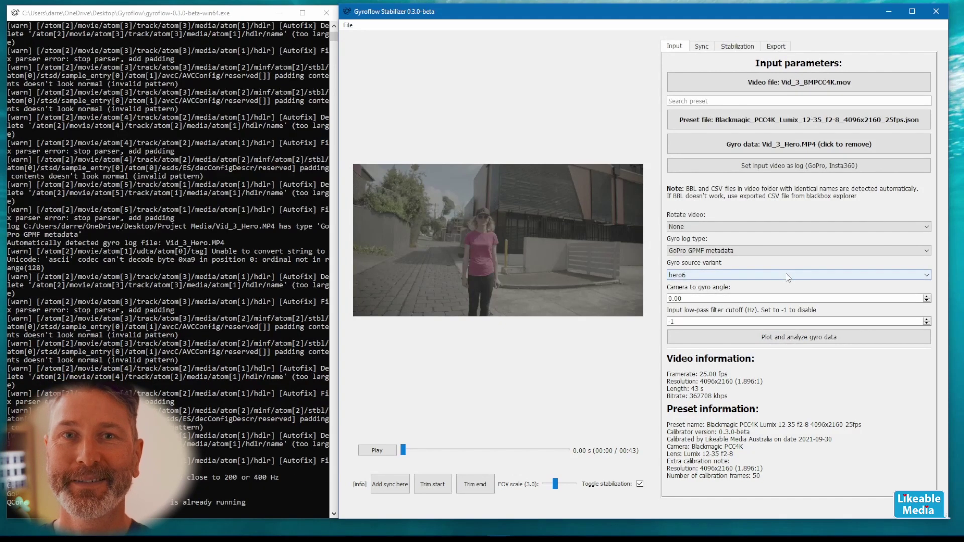
- Set the gyro source variant to hero7 and plot the gyro data
click(787, 276)
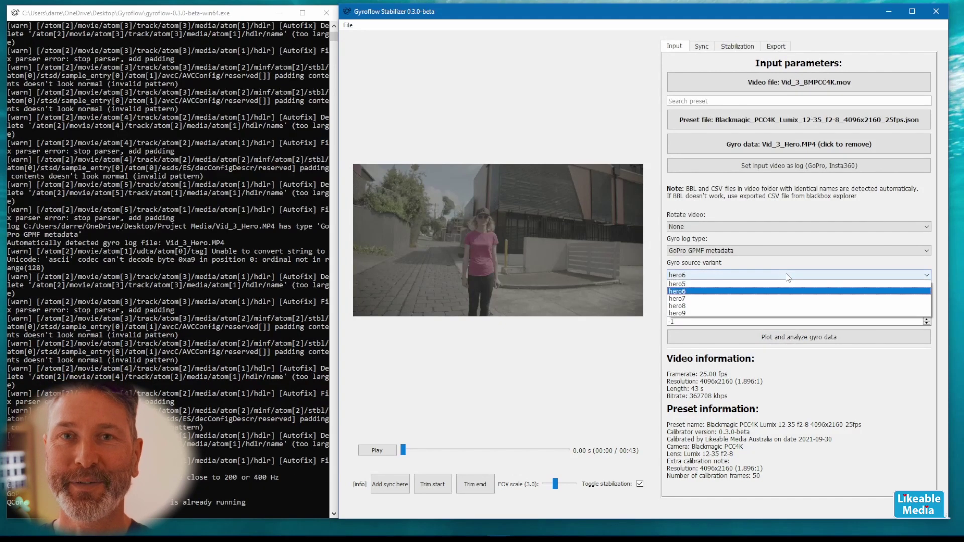
click(728, 301)
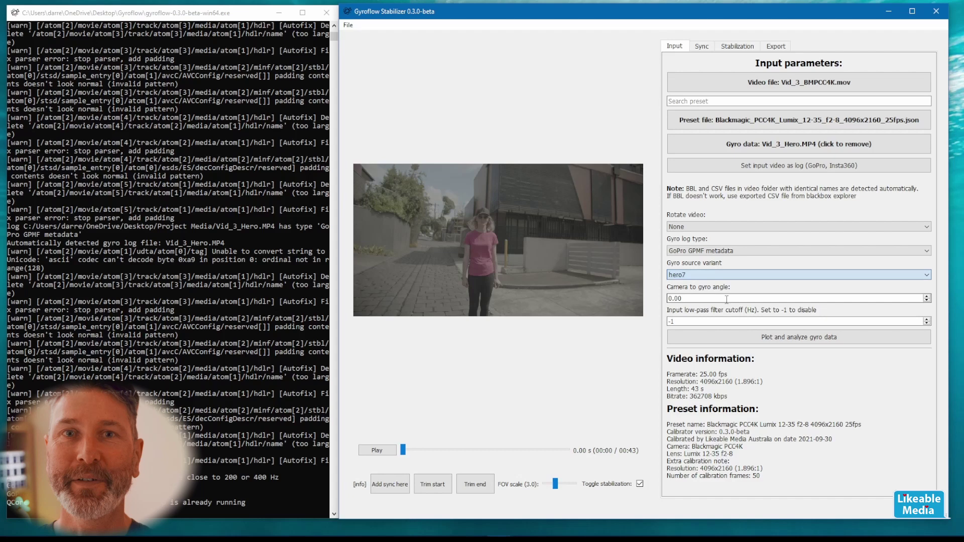
click(770, 340)
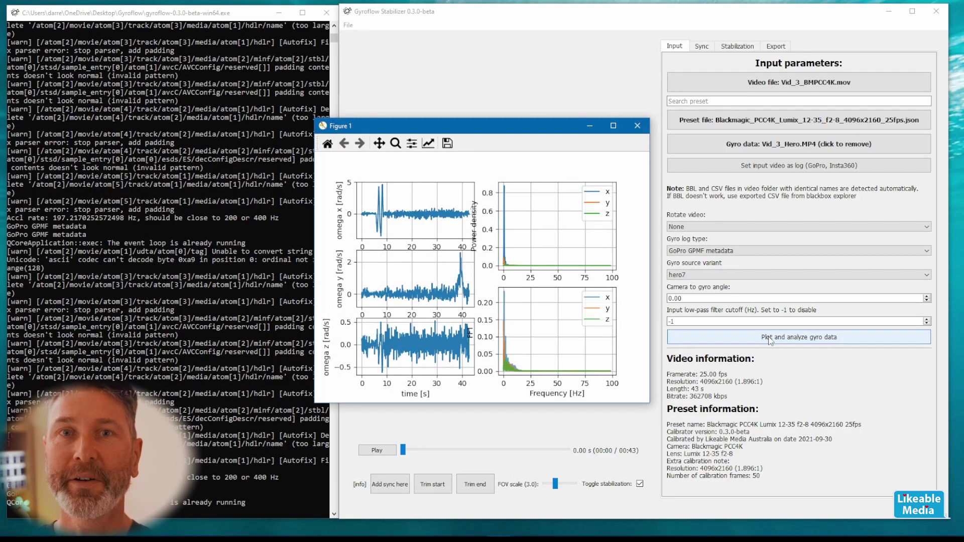
- Close the gyro plot and run Attempt auto sync from the Sync settings
click(638, 126)
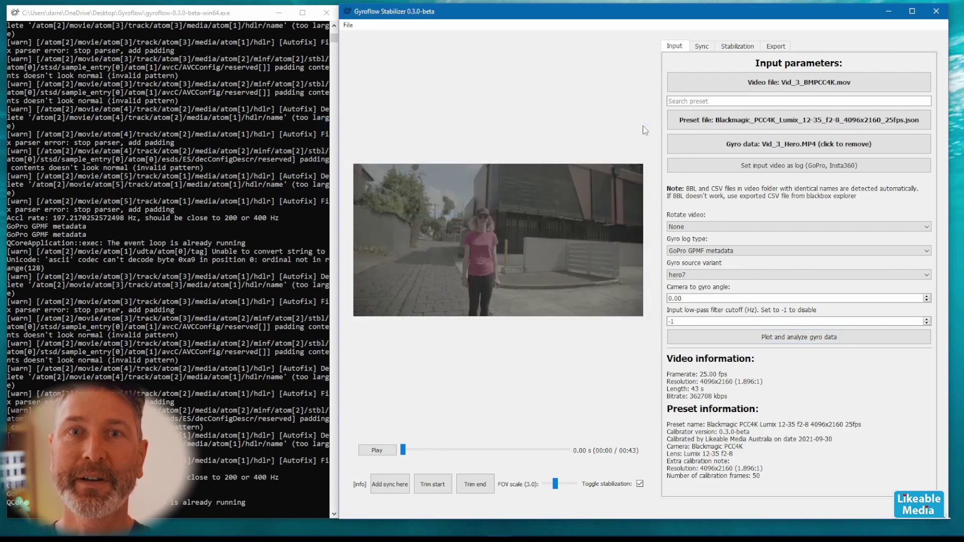
click(709, 50)
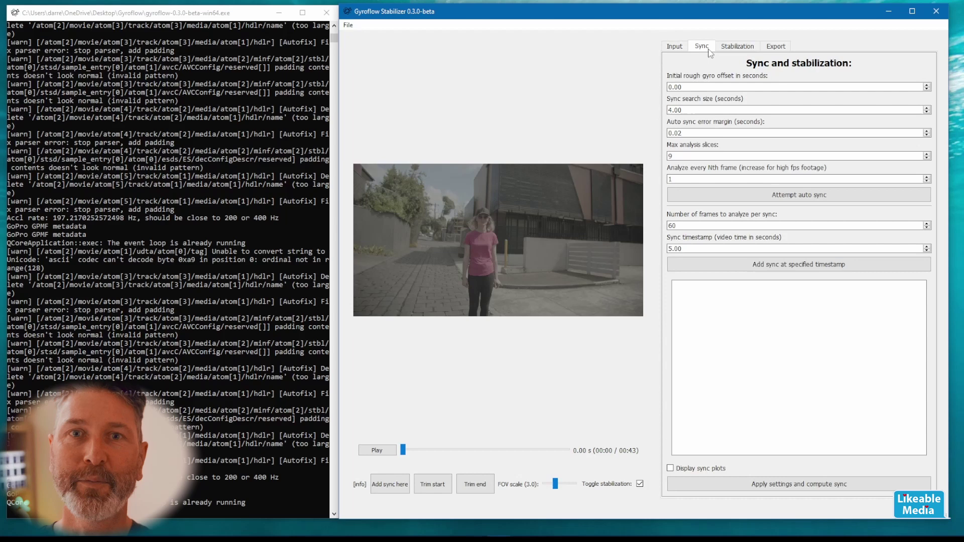
click(719, 197)
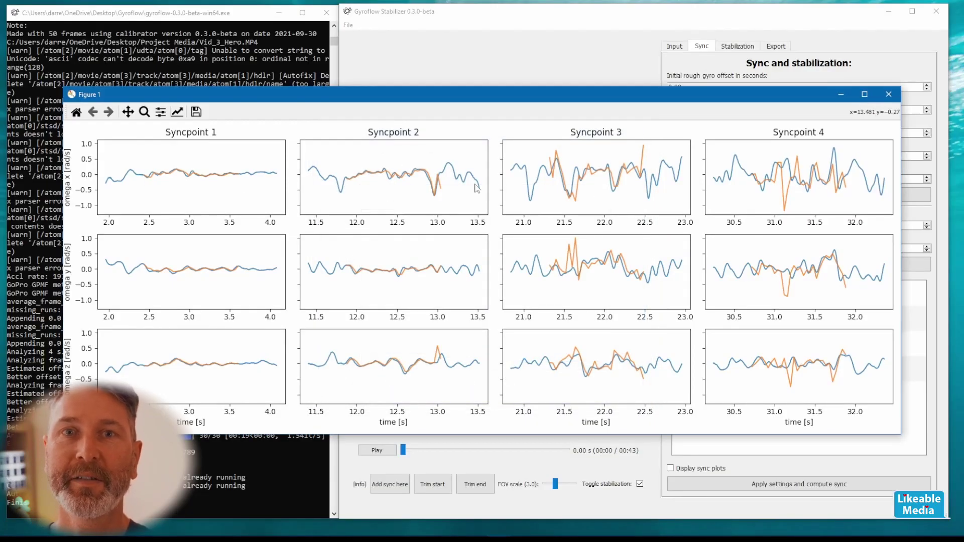
- Compute sync from syncpoints at 2.40, 11.84, 21.28, 30.68 s and preview with FOV 4.3
click(888, 94)
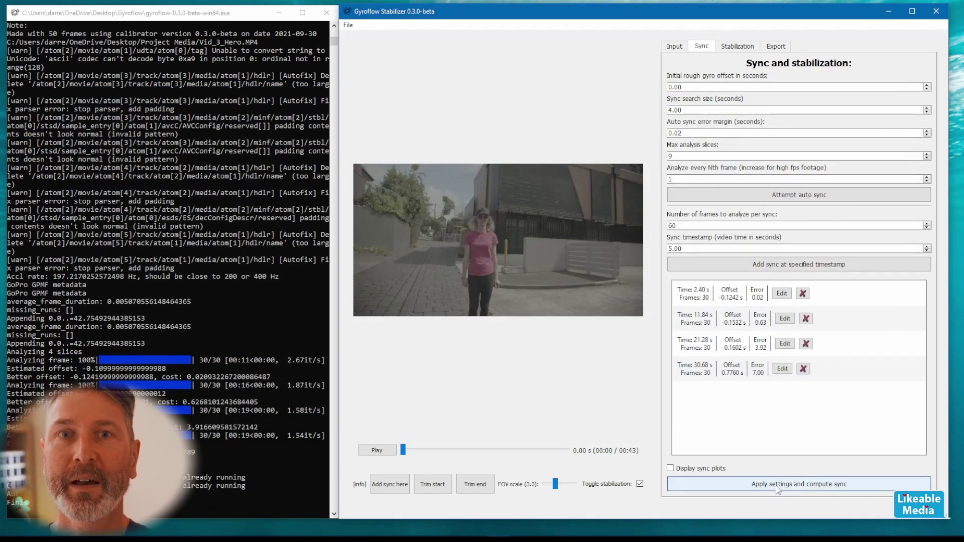
click(776, 486)
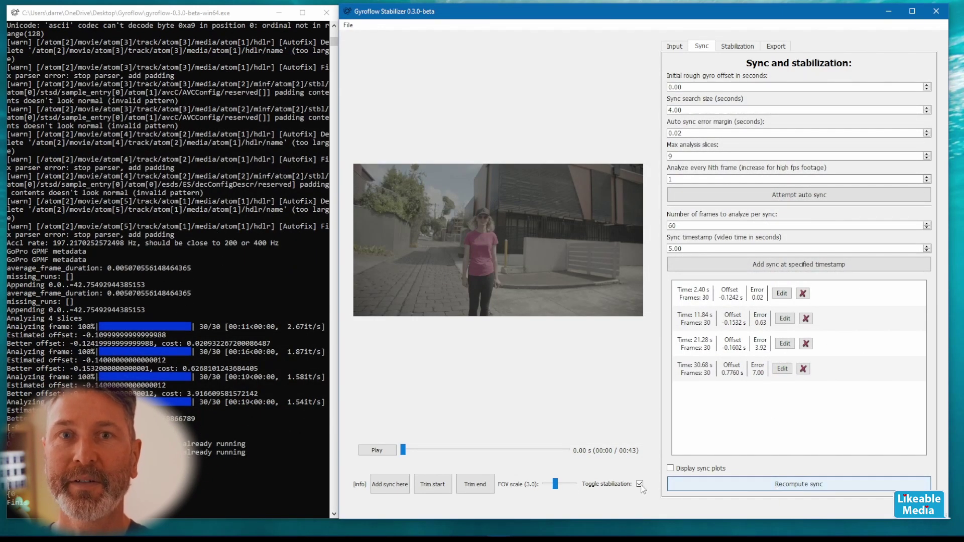
drag(558, 485, 563, 485)
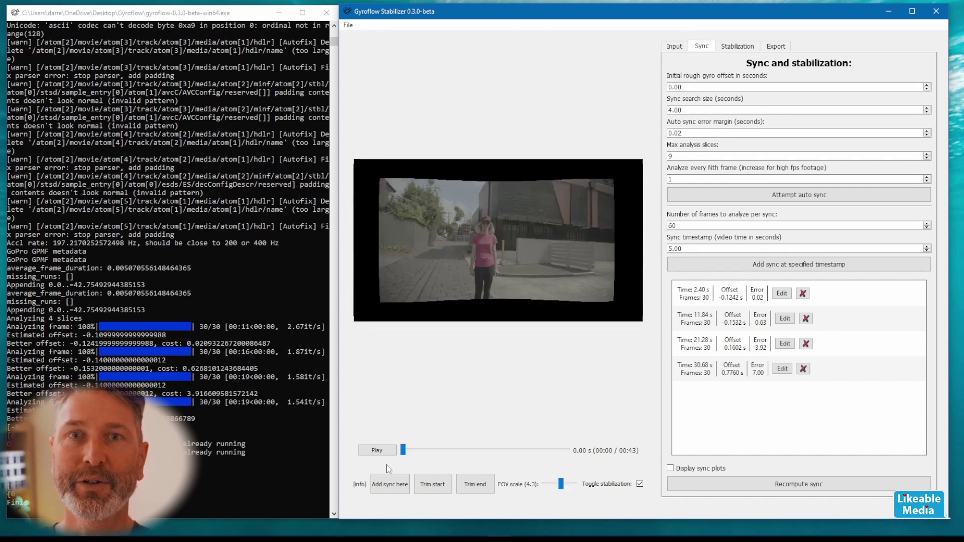
click(377, 451)
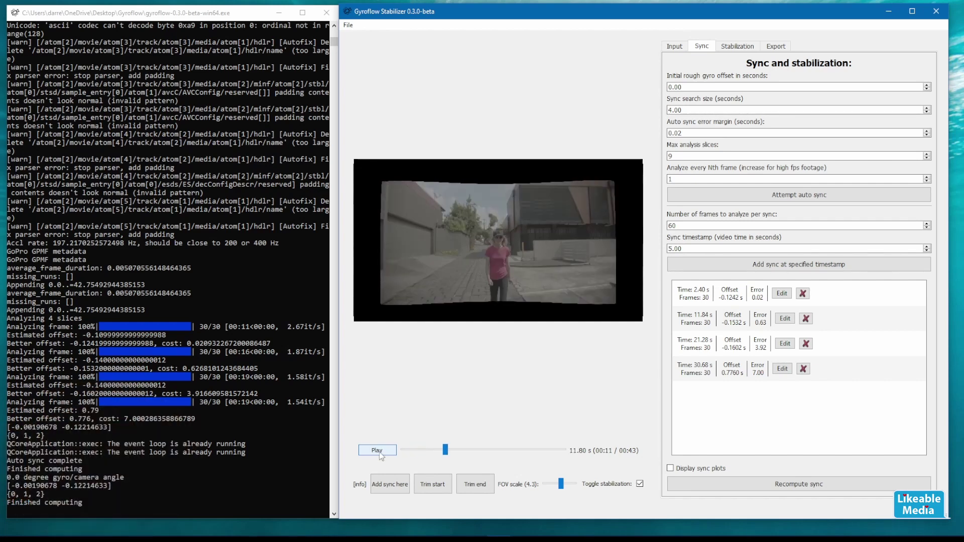
- Pause at 11.80 s and keep Plain 3D as the stabilization smoothing method
click(377, 450)
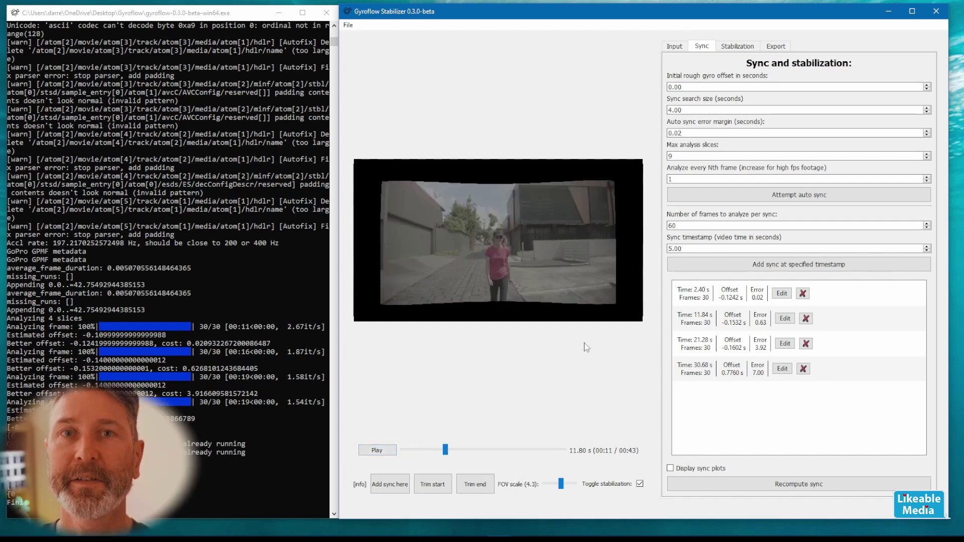
click(733, 46)
click(800, 74)
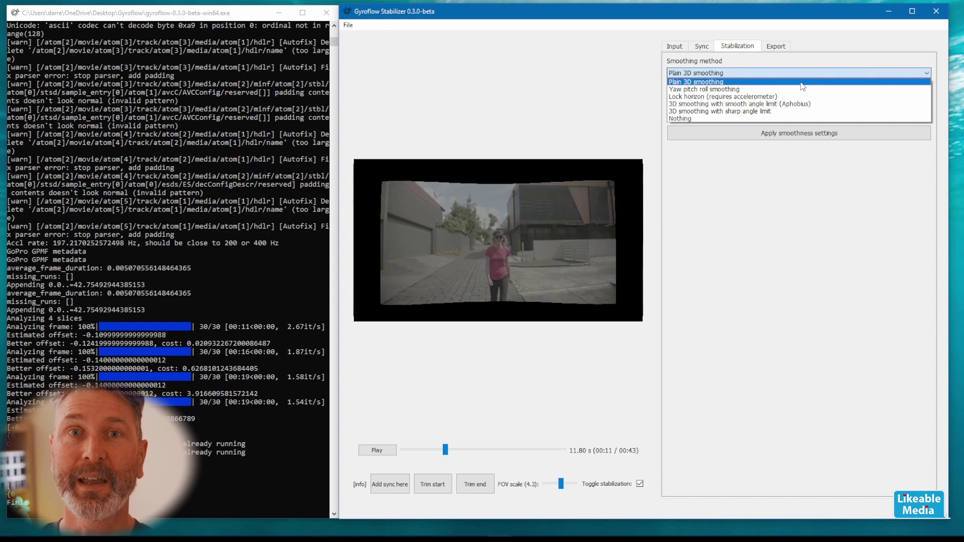
click(800, 83)
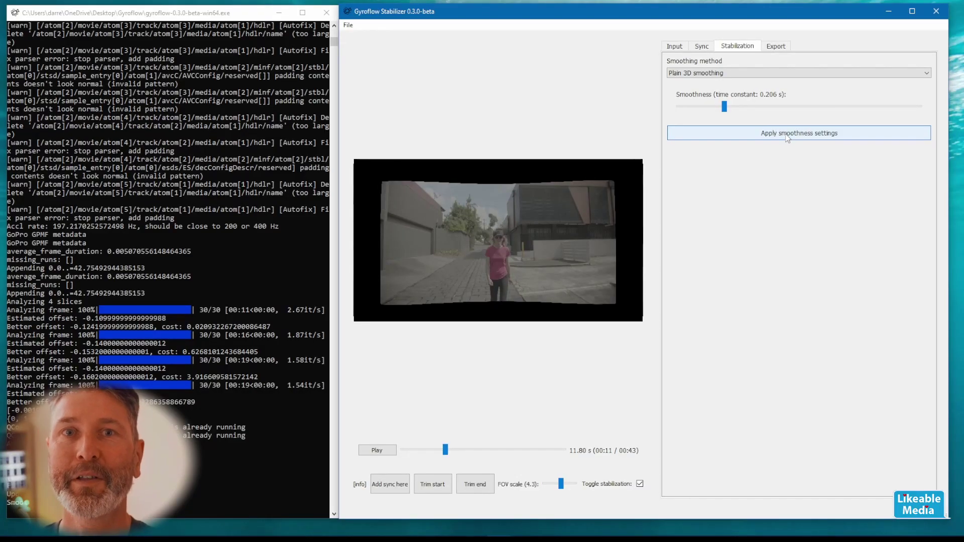
- Choose the 720p (1280x720) output preset on the Export tab
click(777, 47)
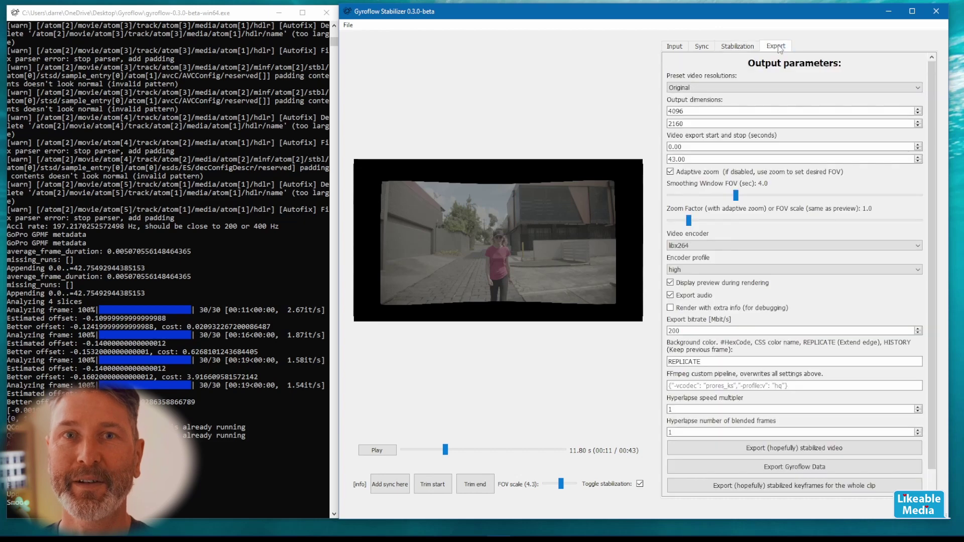
click(760, 90)
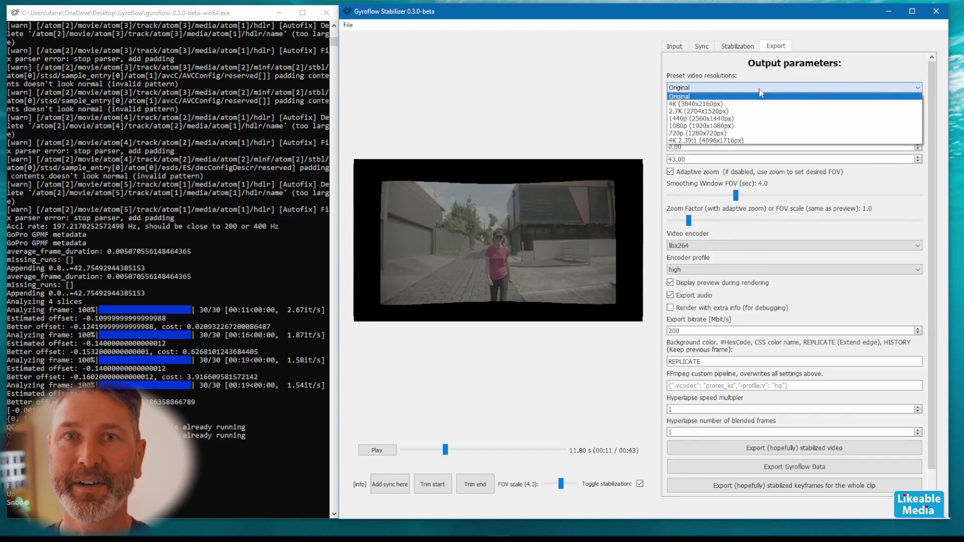
click(748, 134)
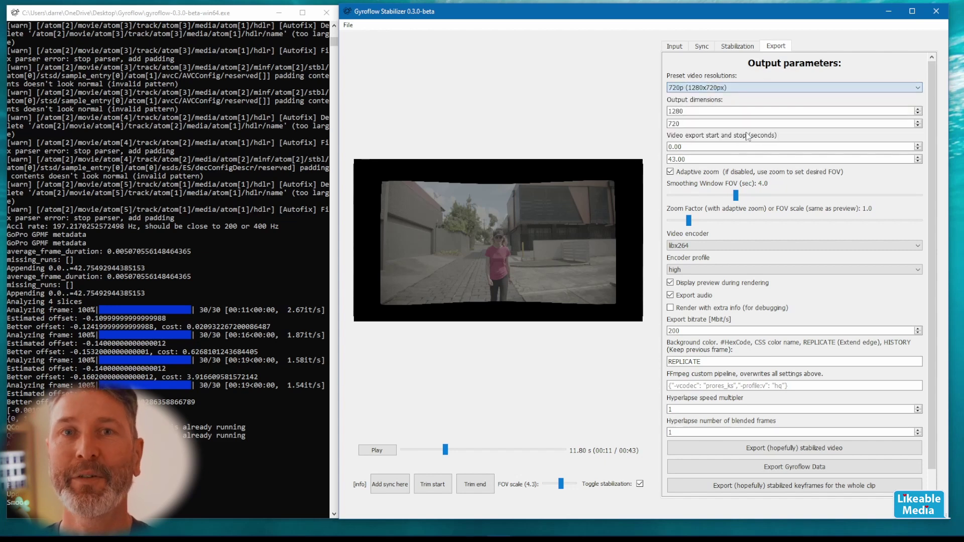
- Start the export at 10 s, keep adaptive zoom on, and disable preview during rendering
double_click(692, 147)
text(10)
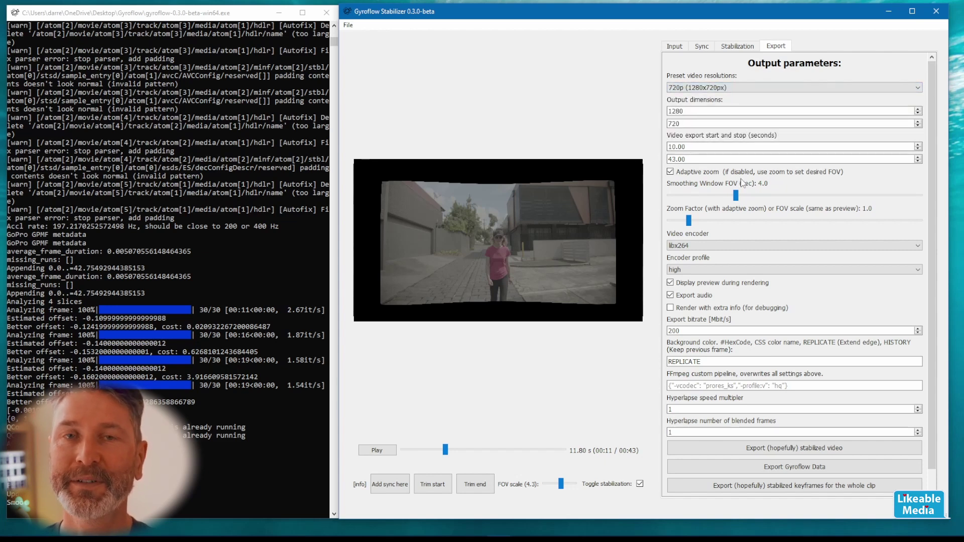
click(671, 172)
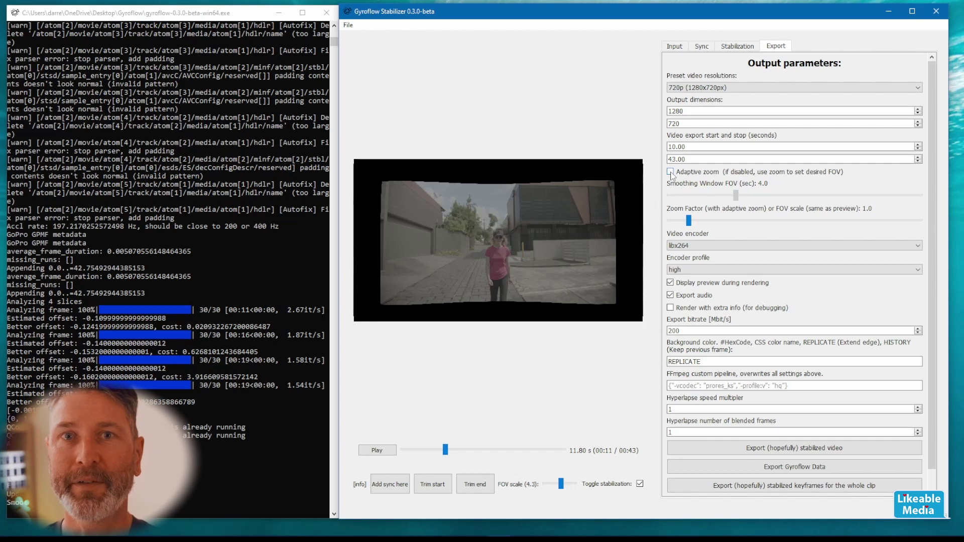
click(670, 172)
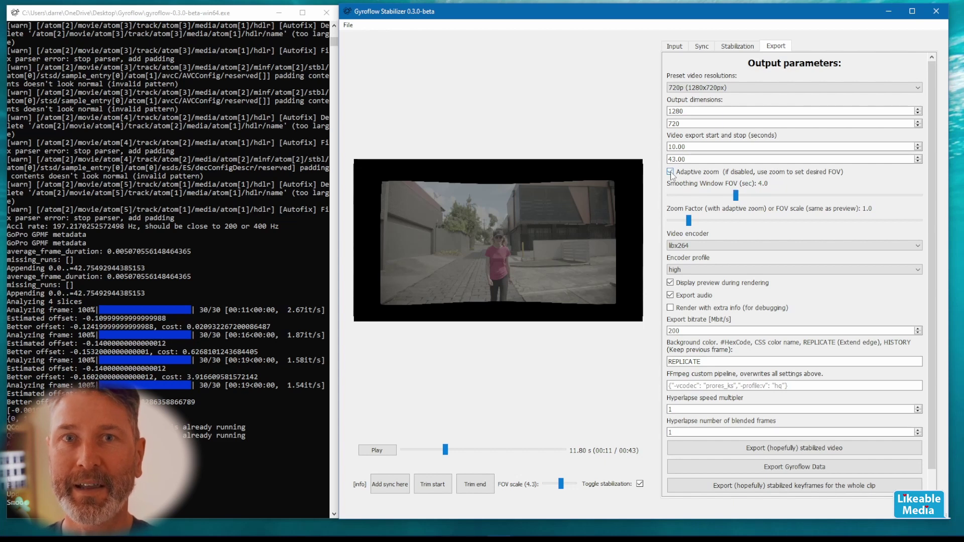
click(670, 284)
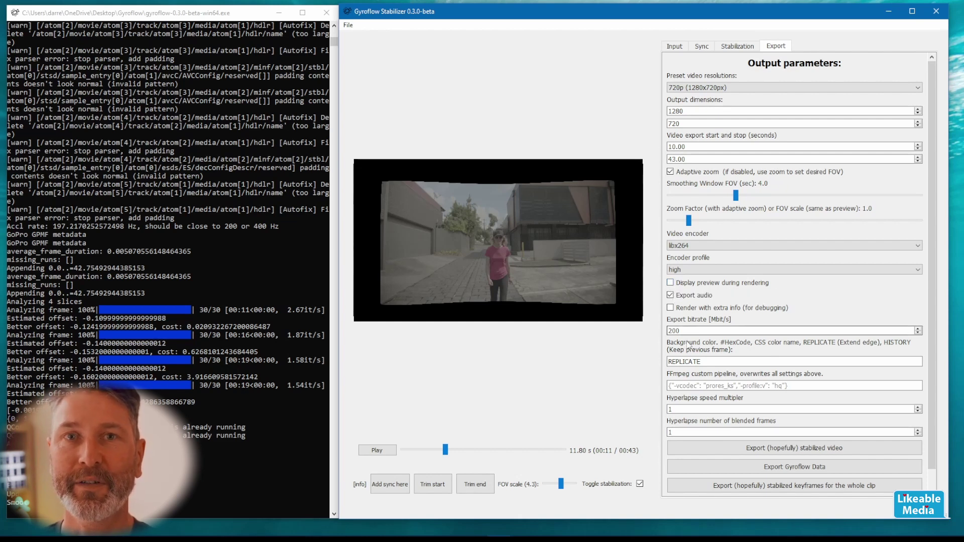
- Export and save the render as Stabilized Clip.mp4, then check the console's frame progress
click(721, 450)
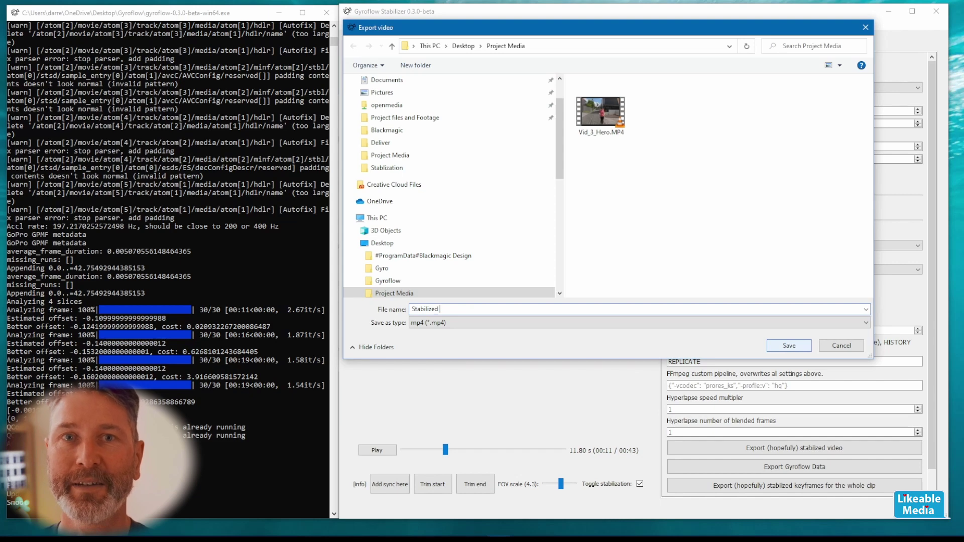
click(789, 346)
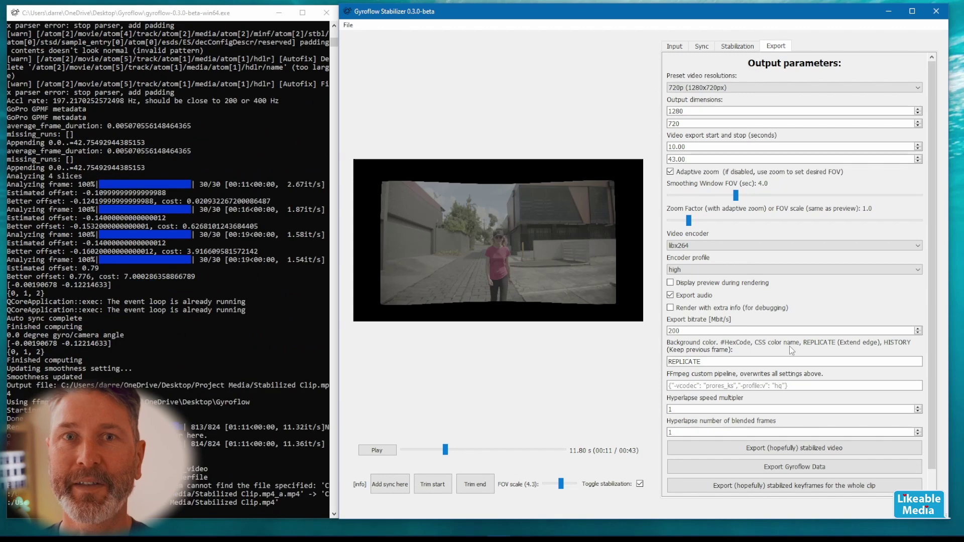
click(305, 53)
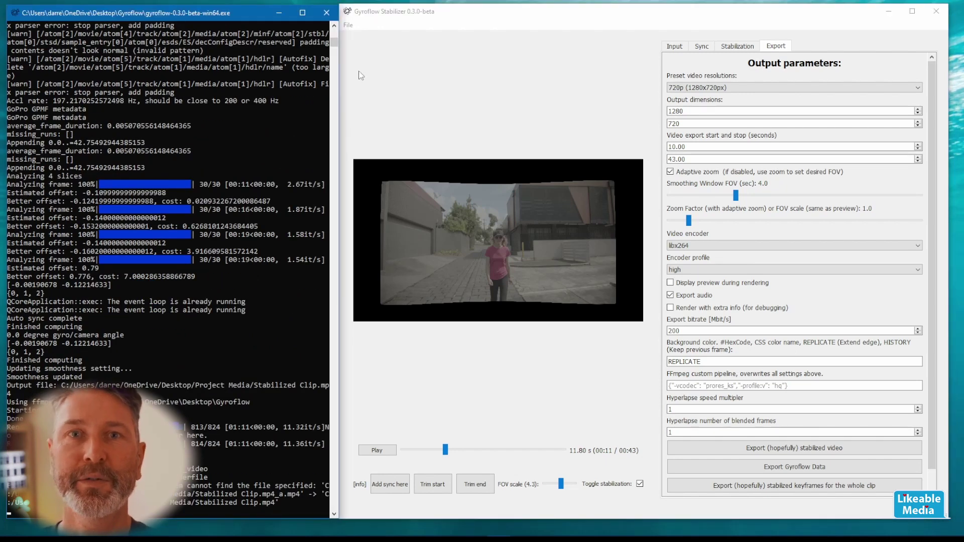
- Close Gyroflow and its folder window, then play Stabilized Clip.mp4 from the Project Media folder
click(328, 13)
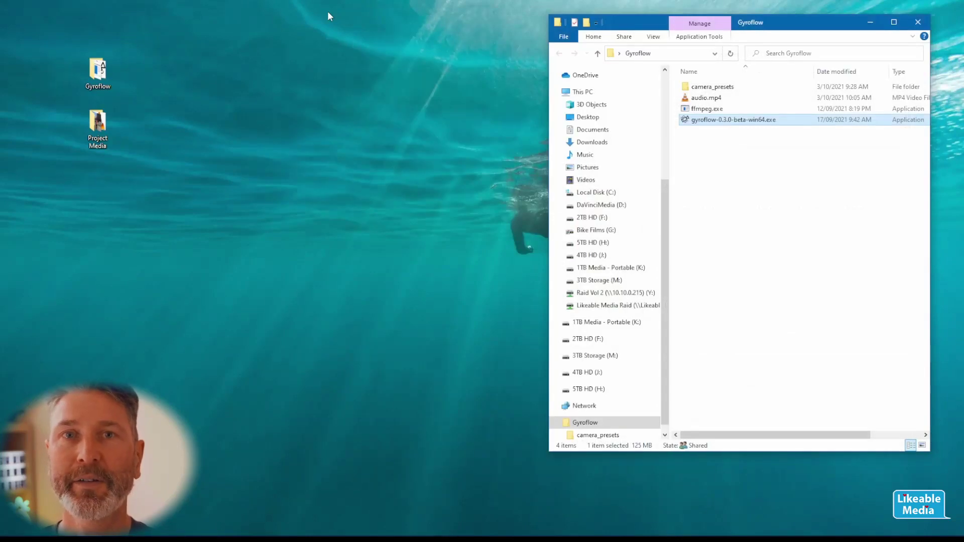
click(924, 22)
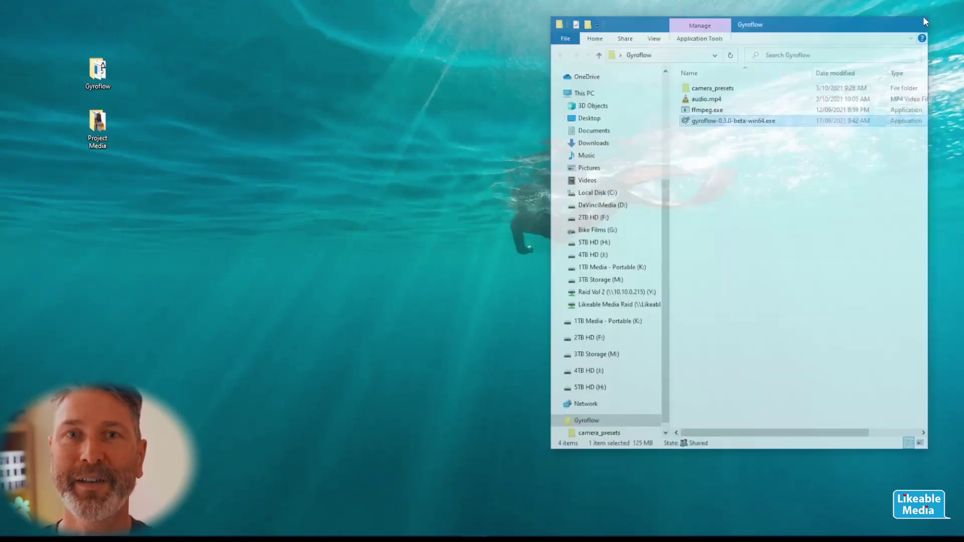
double_click(103, 129)
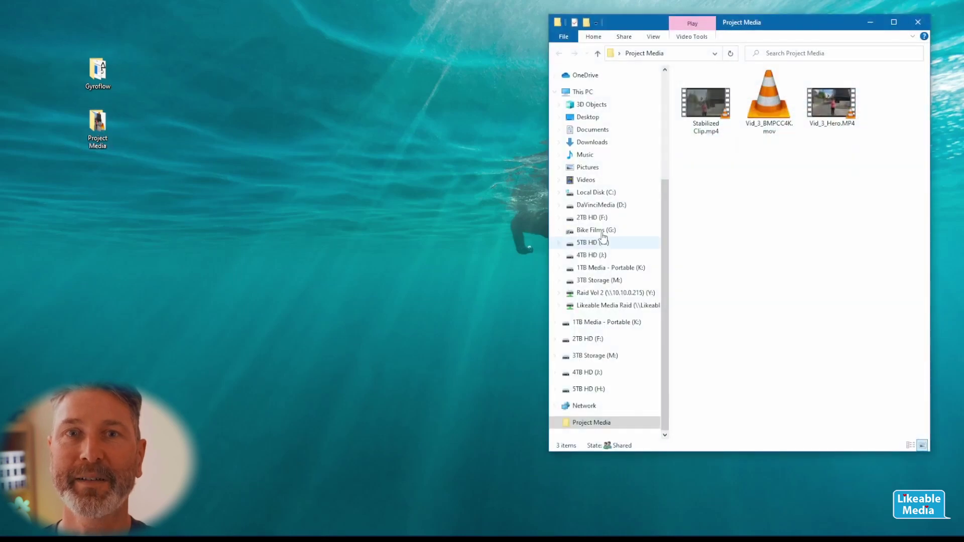
double_click(709, 105)
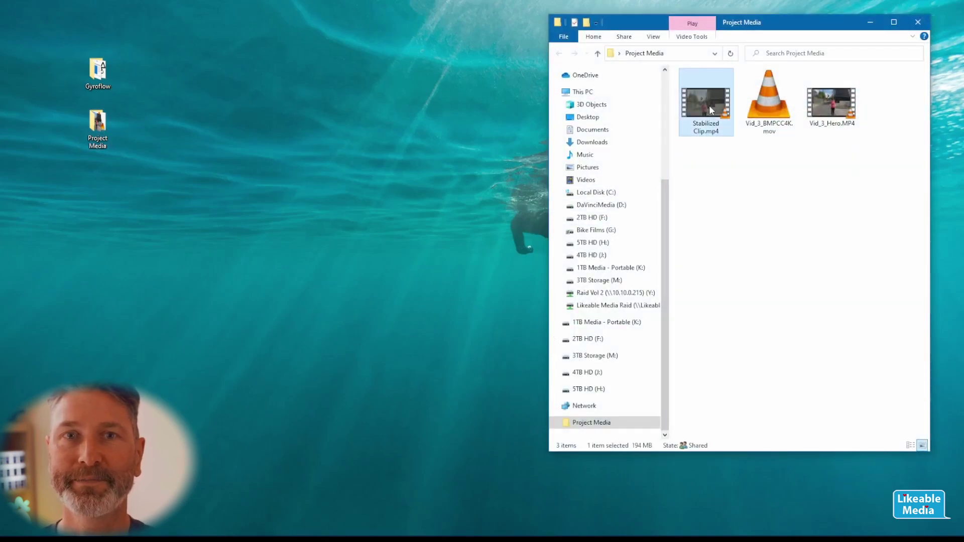